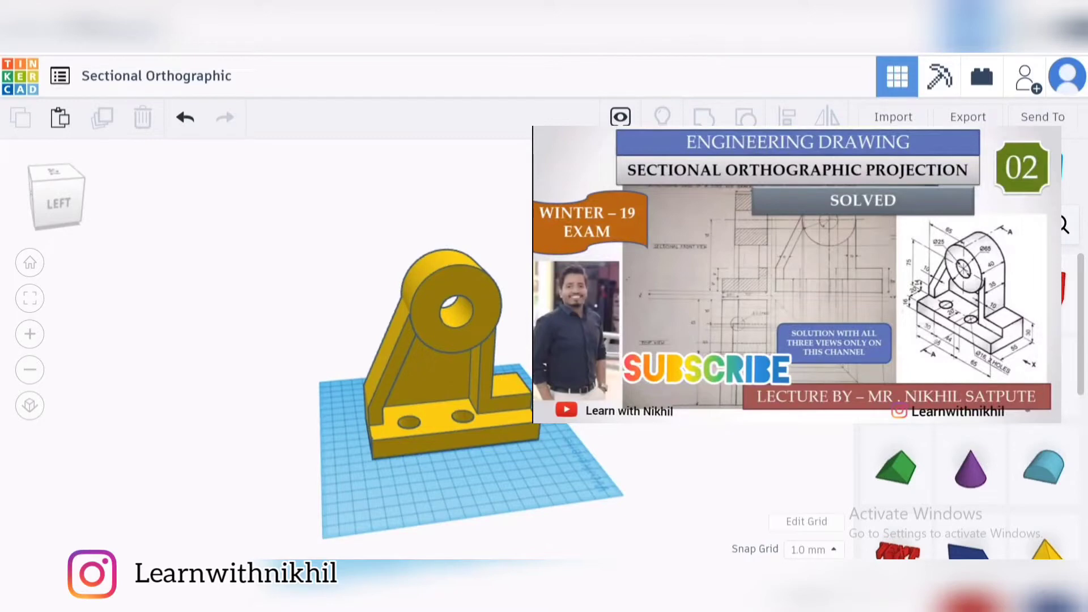
Review the bracket from its front, top and angled side views
right_click_drag(425, 383, 552, 374)
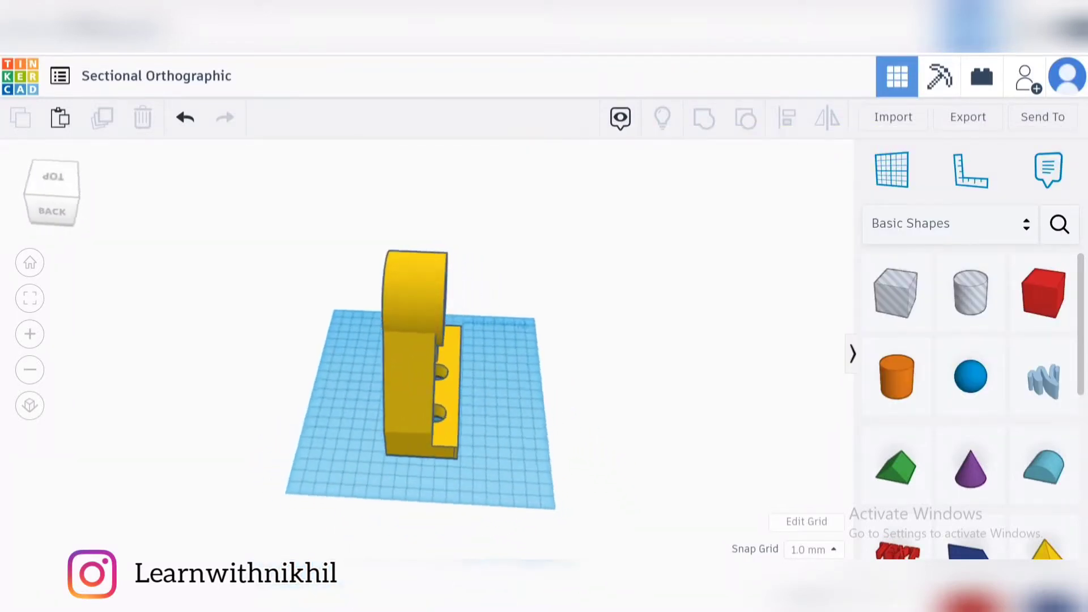
mouse_move(425, 383)
right_mouse_down()
mouse_move(528, 357)
mouse_move(459, 379)
mouse_move(520, 371)
right_mouse_up()
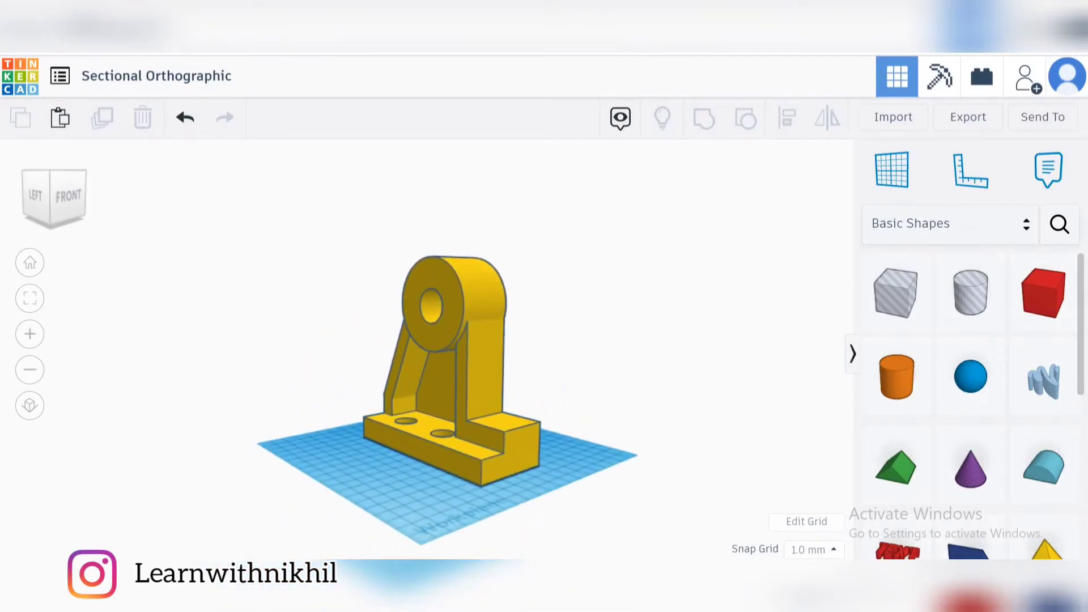
right_click_drag(510, 366, 548, 356)
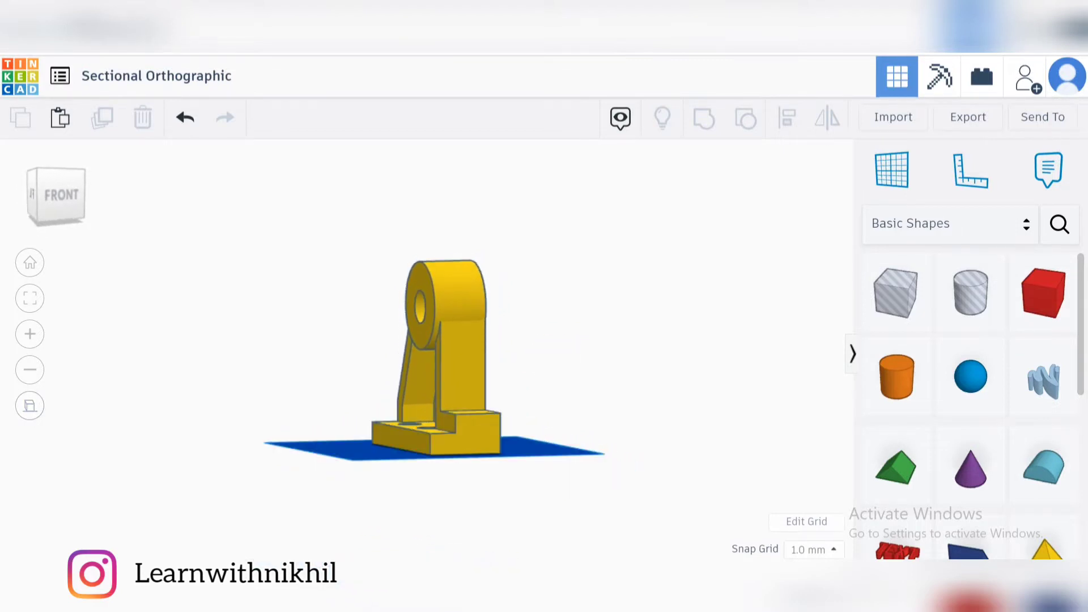
left_click(61, 194)
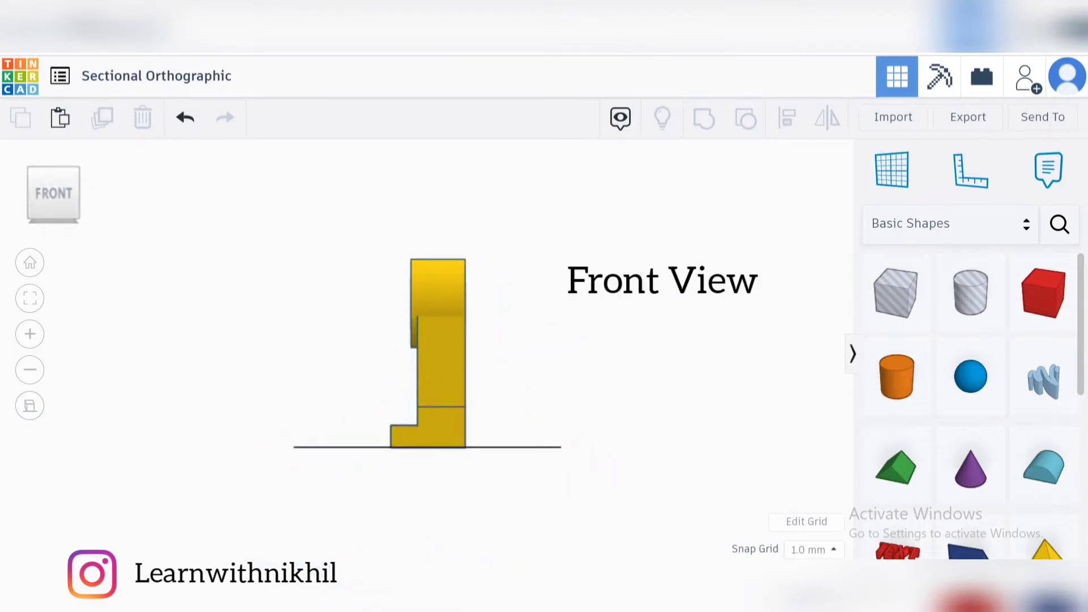
right_click_drag(425, 341, 425, 450)
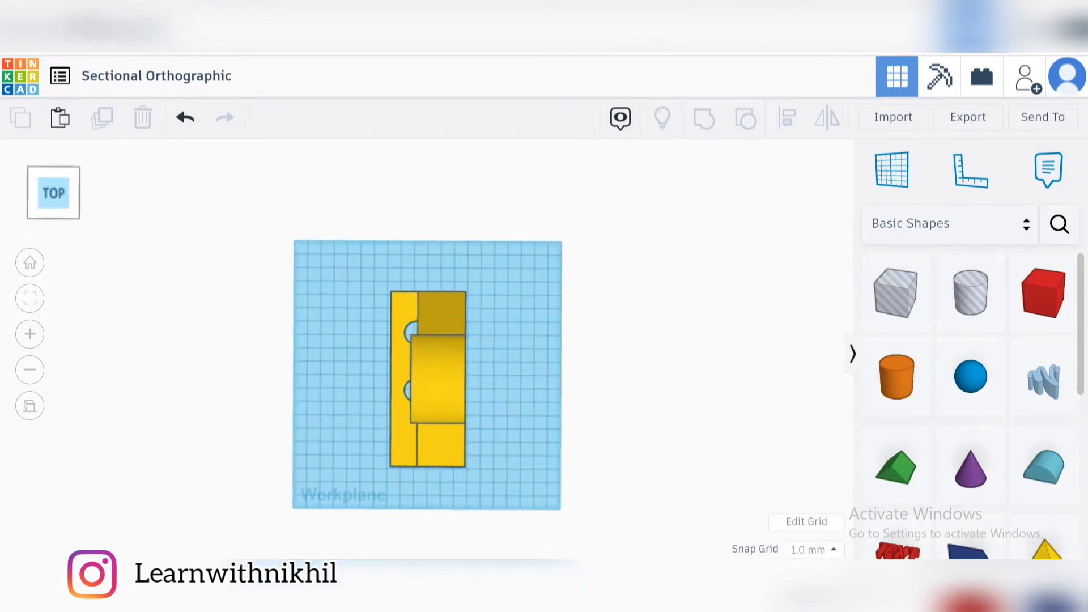
left_click(54, 194)
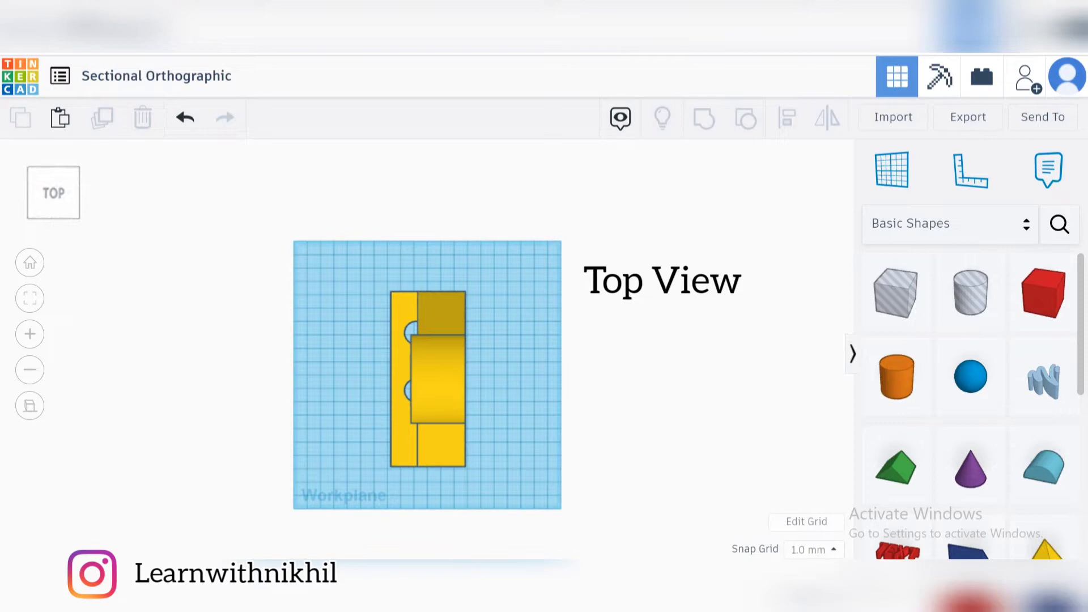
left_click_drag(54, 193, 51, 204)
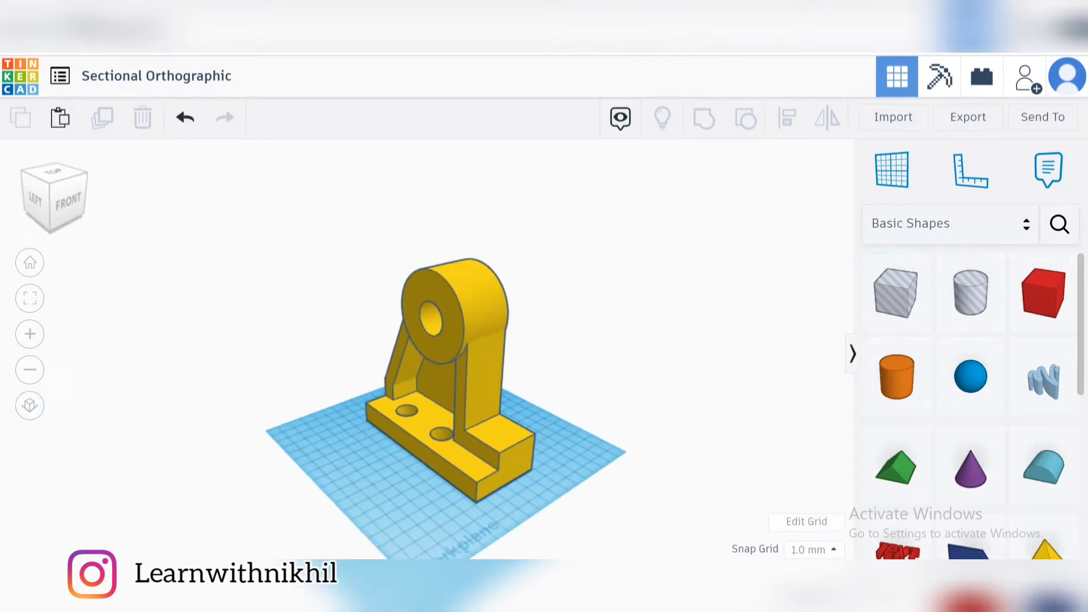
scroll(446, 382, "down", 2)
Select the whole bracket and Alt-drag a duplicate beside the original
key("ctrl+a")
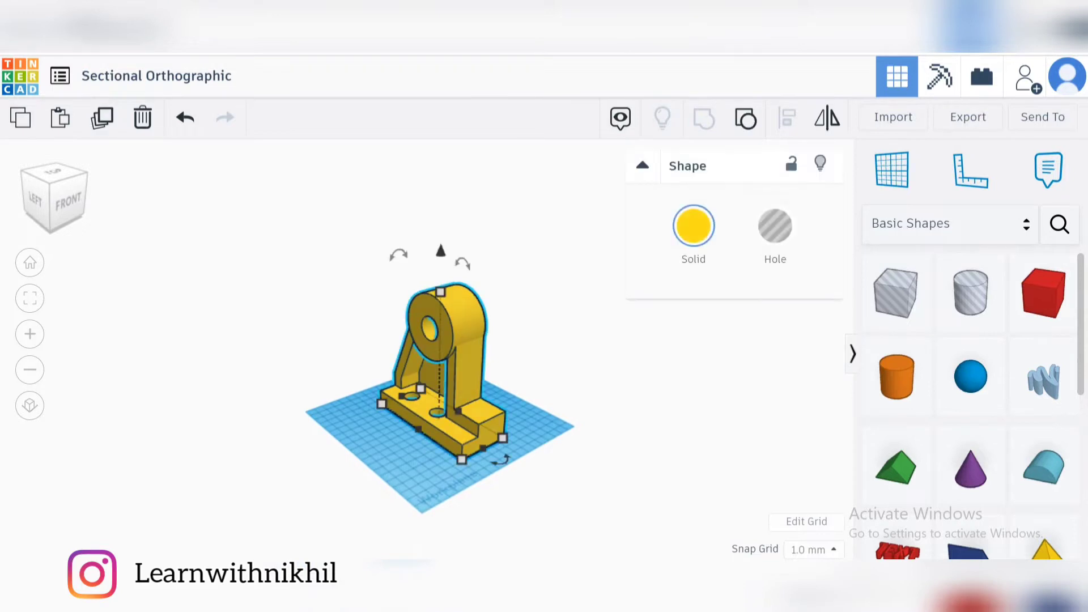
left_click_drag(442, 358, 392, 374)
left_click(595, 425)
Place a Box Hole and size it taller than the bracket, covering half of one bracket
right_click_drag(595, 425, 552, 425)
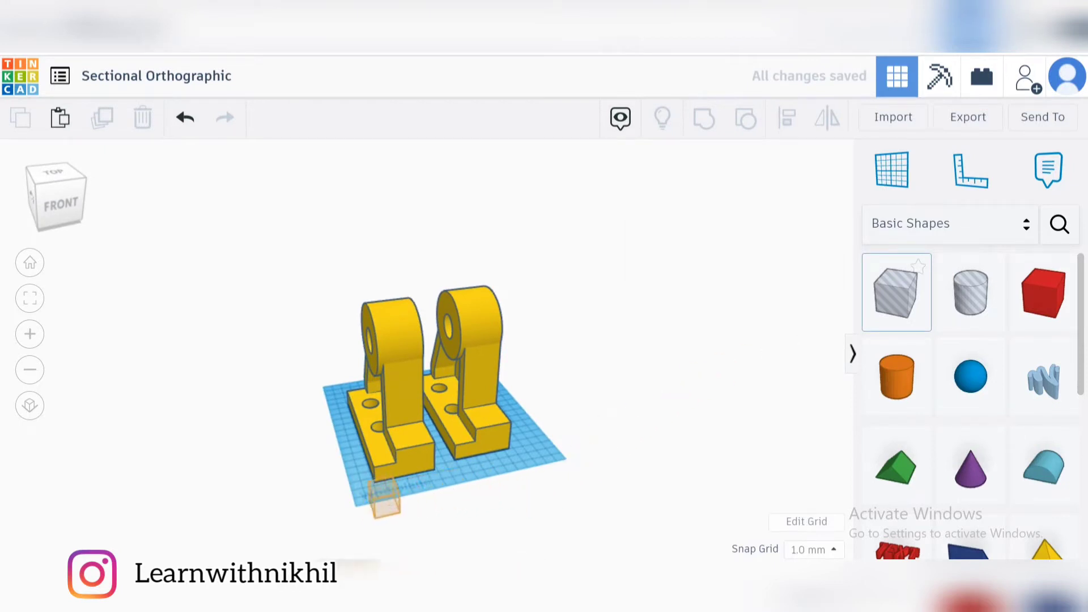
left_click(342, 457)
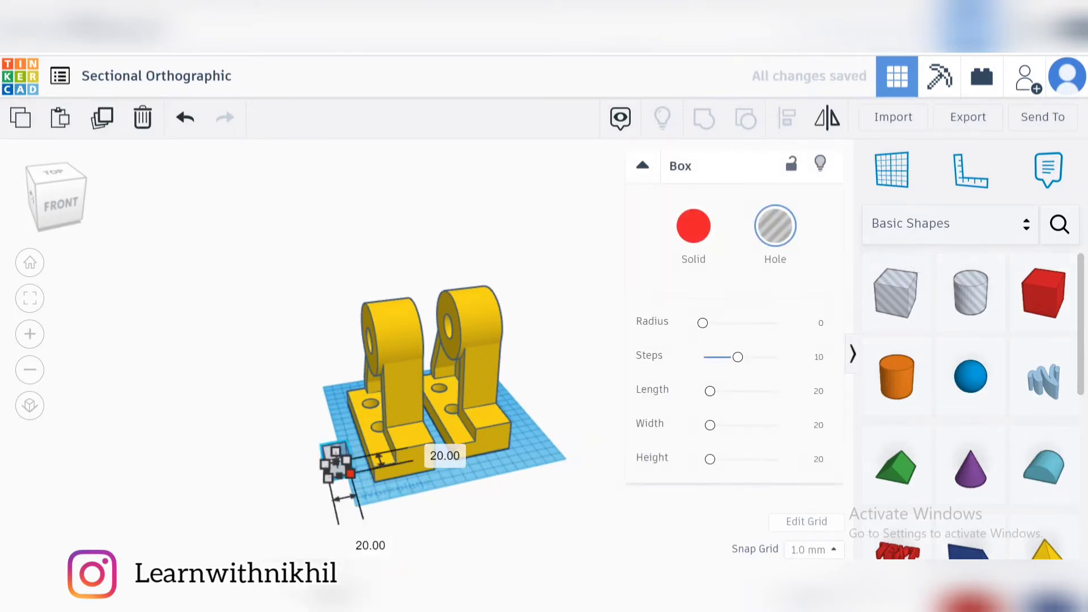
mouse_move(357, 470)
left_mouse_down()
mouse_move(435, 466)
mouse_move(464, 450)
left_mouse_up()
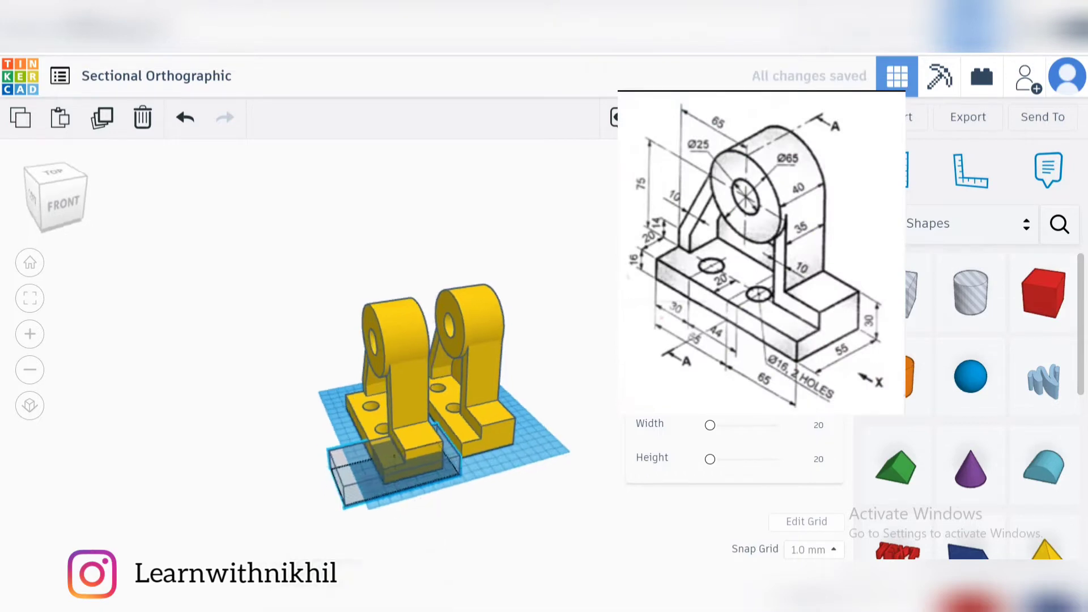
right_click_drag(464, 451, 527, 459)
mouse_move(474, 428)
left_mouse_down()
mouse_move(481, 355)
mouse_move(500, 375)
mouse_move(498, 289)
left_mouse_up()
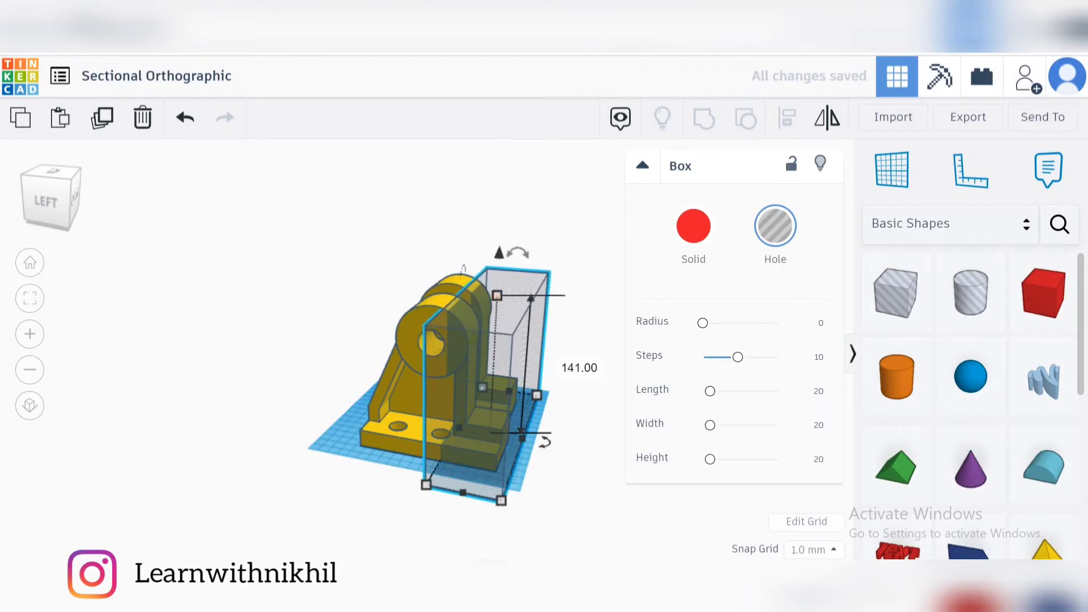
right_click_drag(510, 391, 554, 439)
left_click_drag(555, 439, 475, 474)
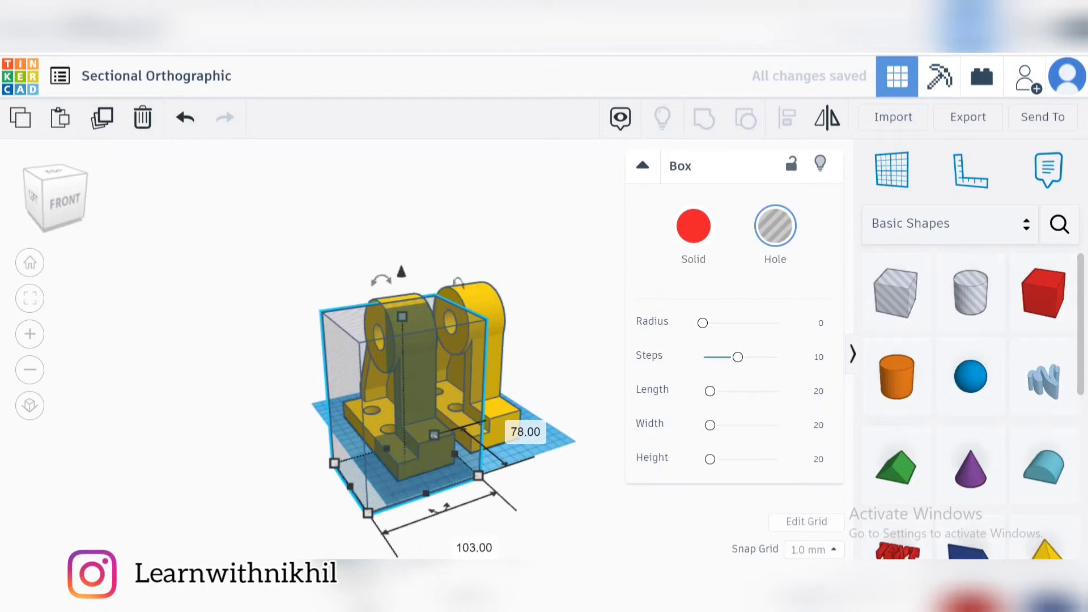
right_click_drag(477, 476, 408, 477)
left_click_drag(418, 478, 393, 477)
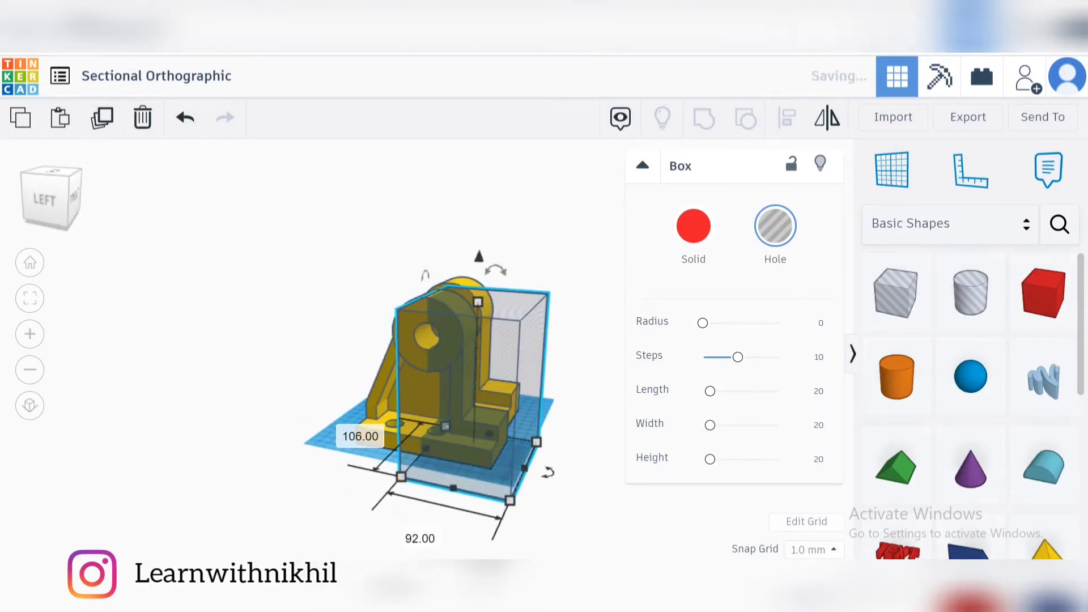
mouse_move(393, 477)
right_mouse_down()
mouse_move(324, 477)
mouse_move(340, 460)
right_mouse_up()
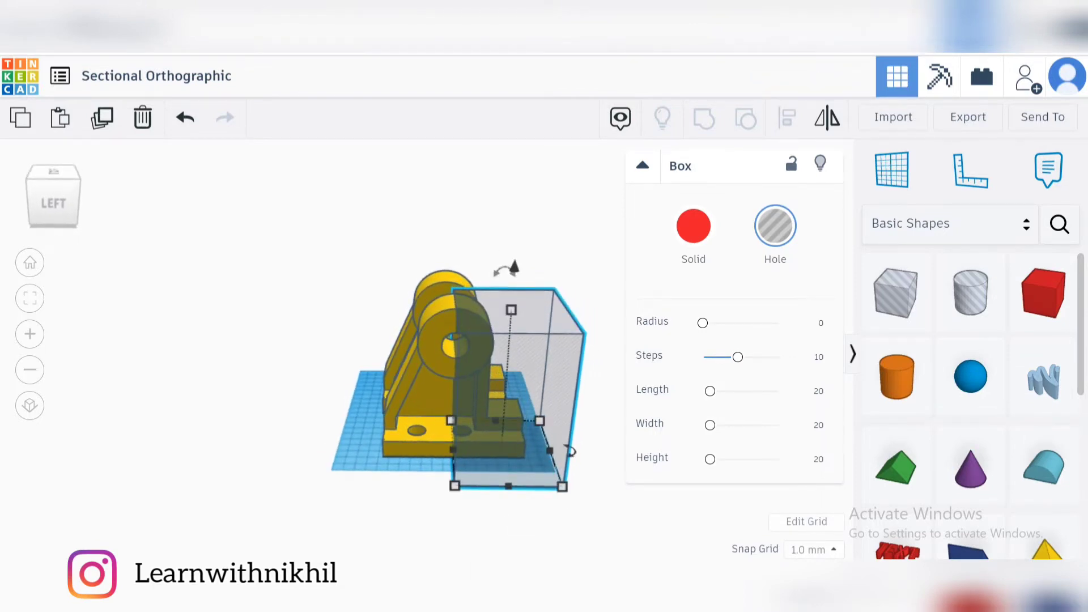
Group the box hole with the bracket to cut it in half
key("ctrl+a")
key("ctrl+g")
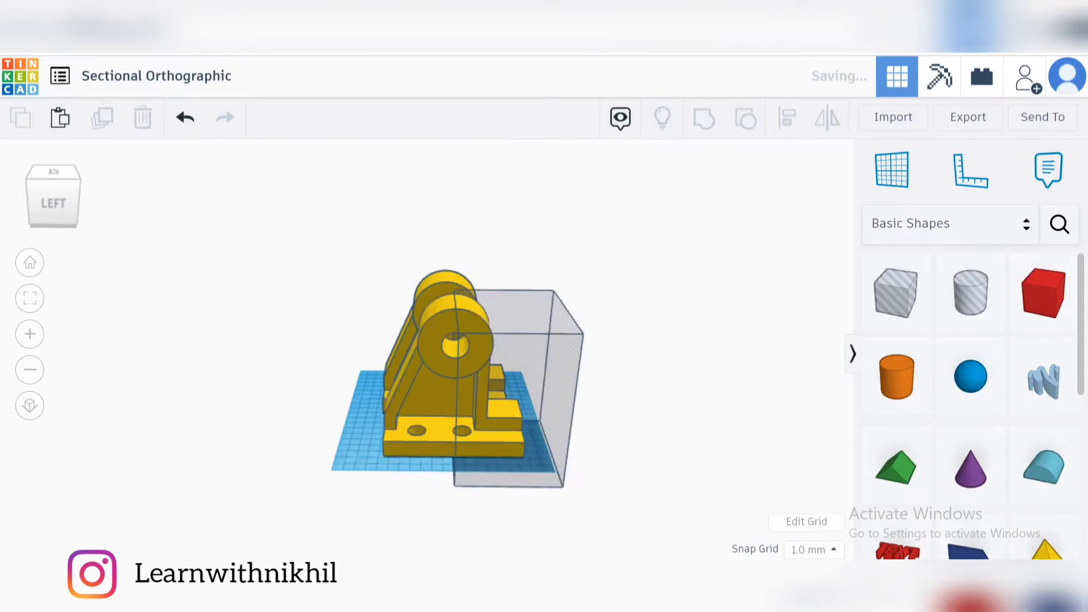
right_click_drag(377, 287, 352, 256)
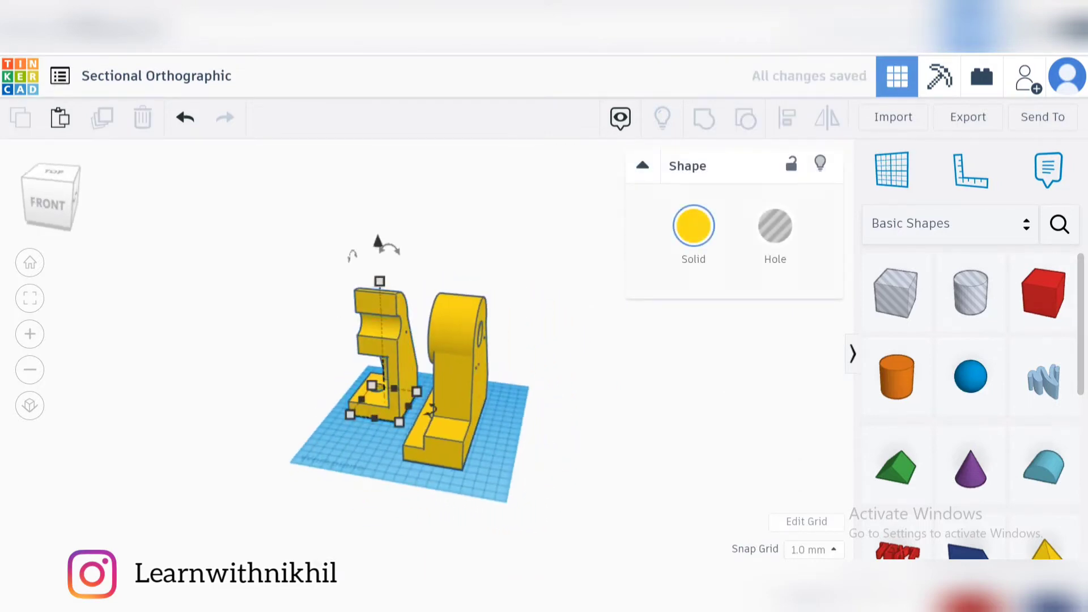
left_click(353, 256)
scroll(352, 255, "up", 3)
scroll(353, 255, "up", 2)
scroll(352, 255, "down", 2)
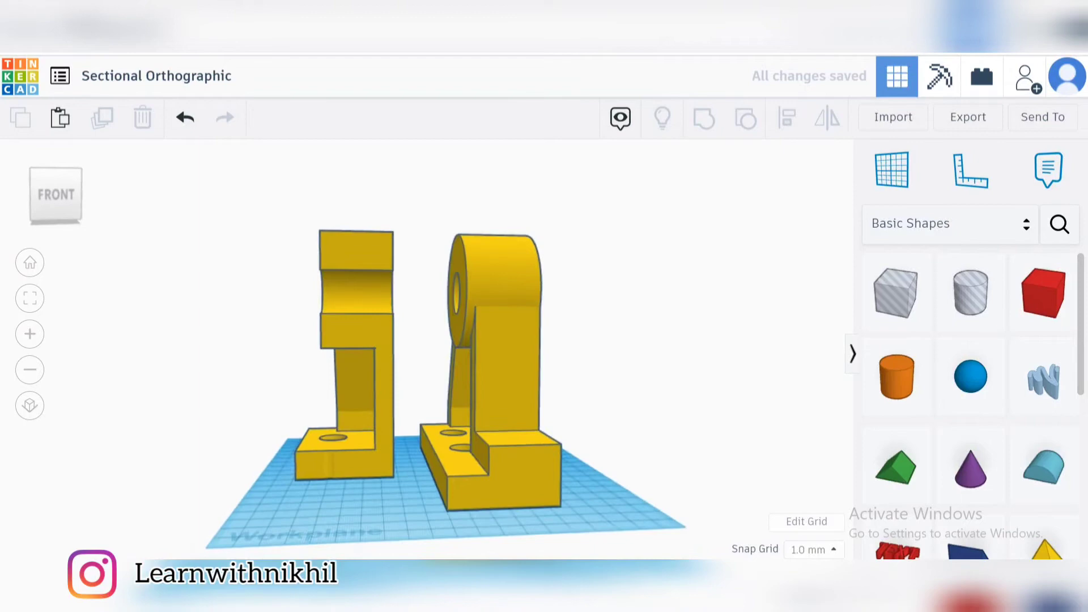
Move the intact bracket close beside the cut half and switch to orthographic projection
right_click_drag(352, 256, 409, 263)
scroll(409, 264, "up", 2)
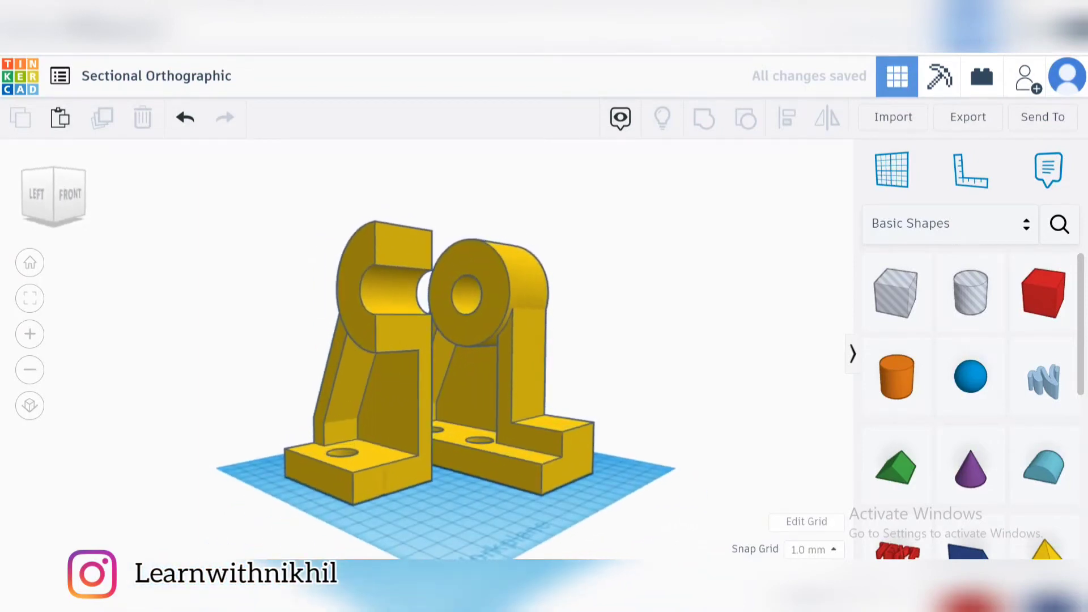
left_click_drag(484, 374, 528, 366)
key("Escape")
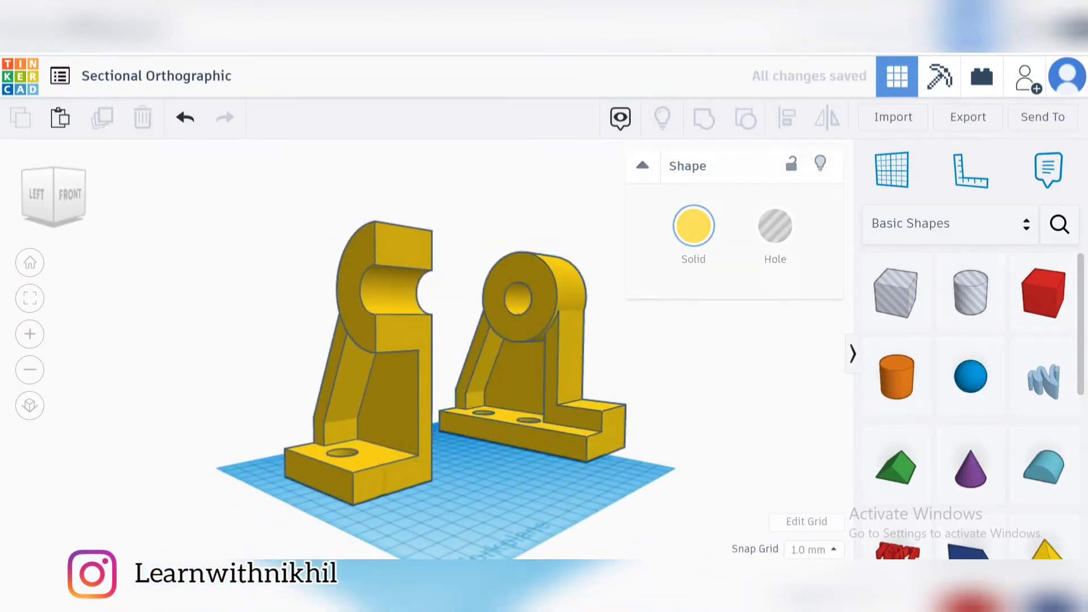
scroll(442, 382, "down", 1)
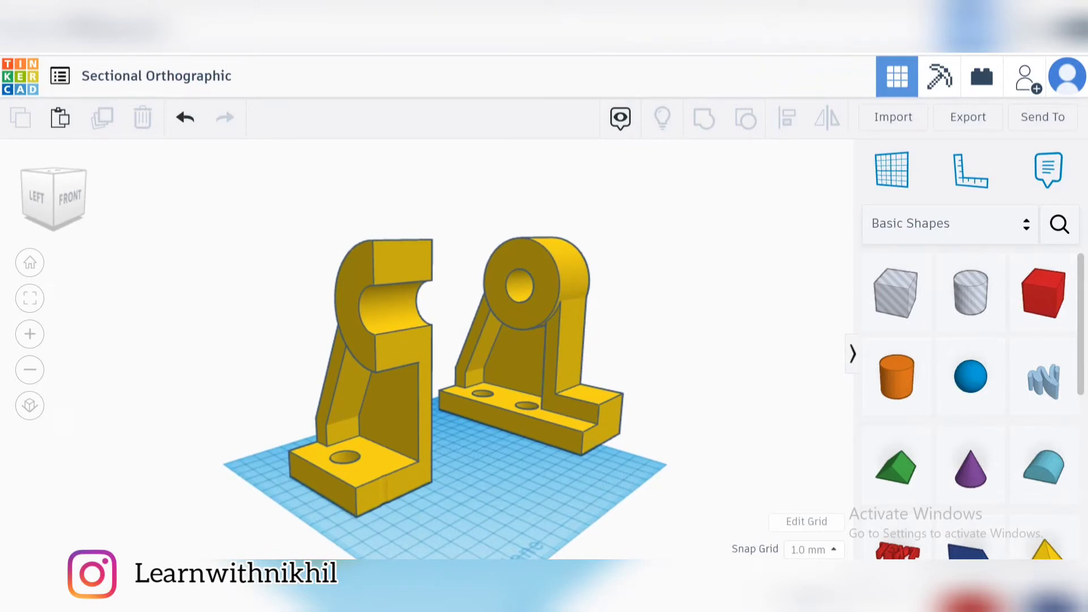
right_click_drag(443, 384, 408, 384)
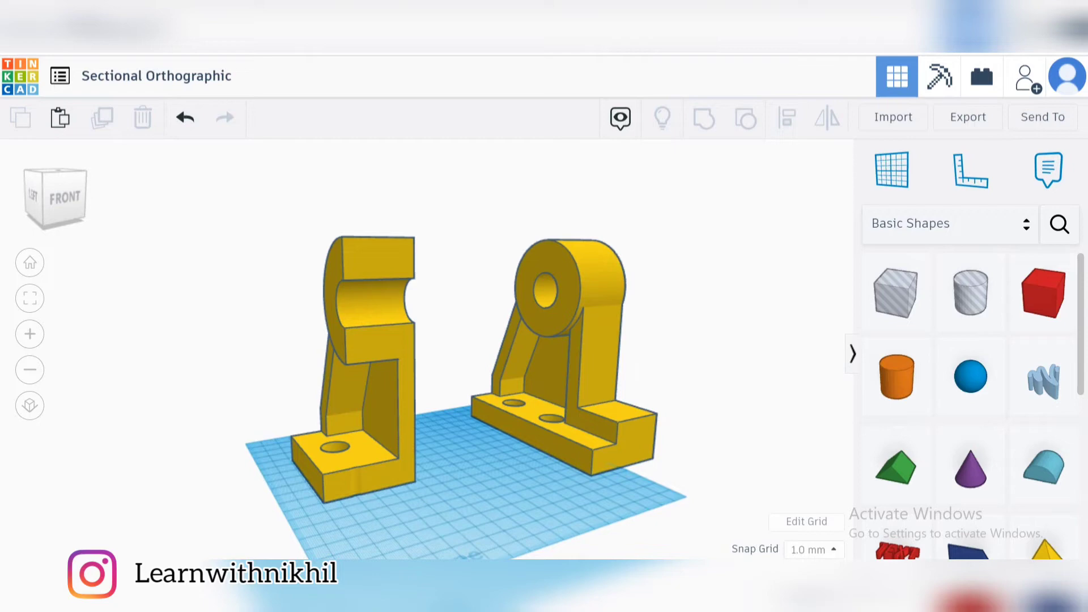
left_click_drag(565, 408, 512, 417)
key("Escape")
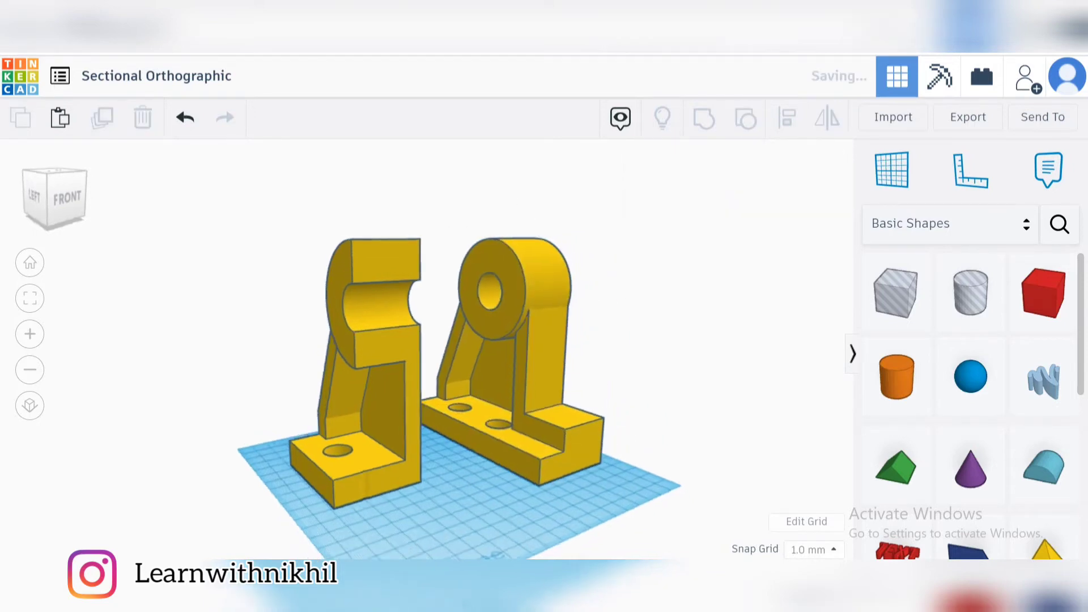
right_click_drag(442, 383, 476, 383)
left_click(30, 406)
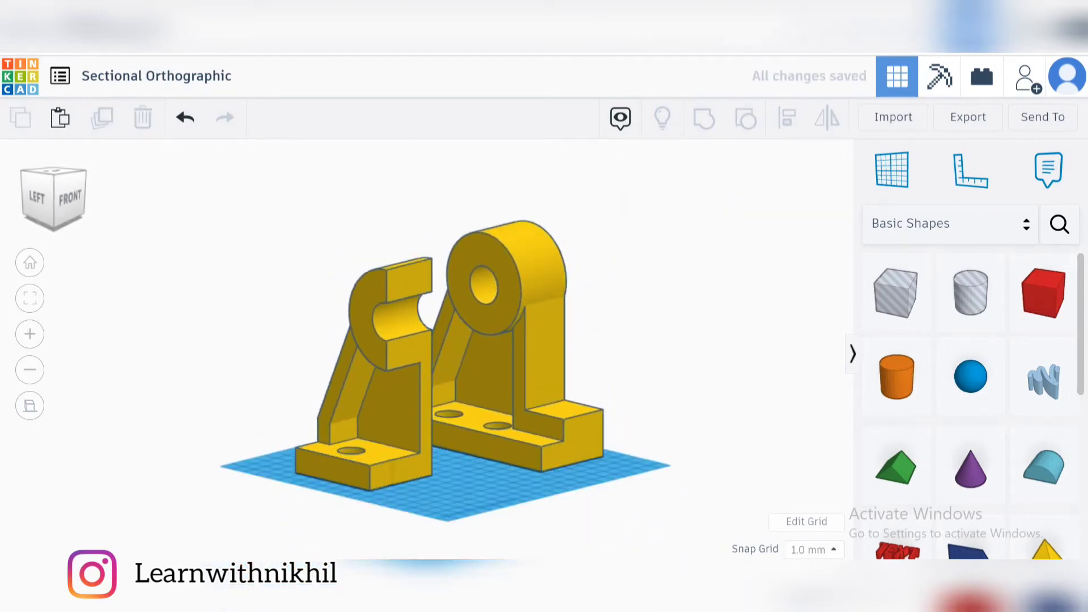
From the front view, set the intact bracket's Solid colour to Transparent, then orbit back to 3D
left_click(70, 198)
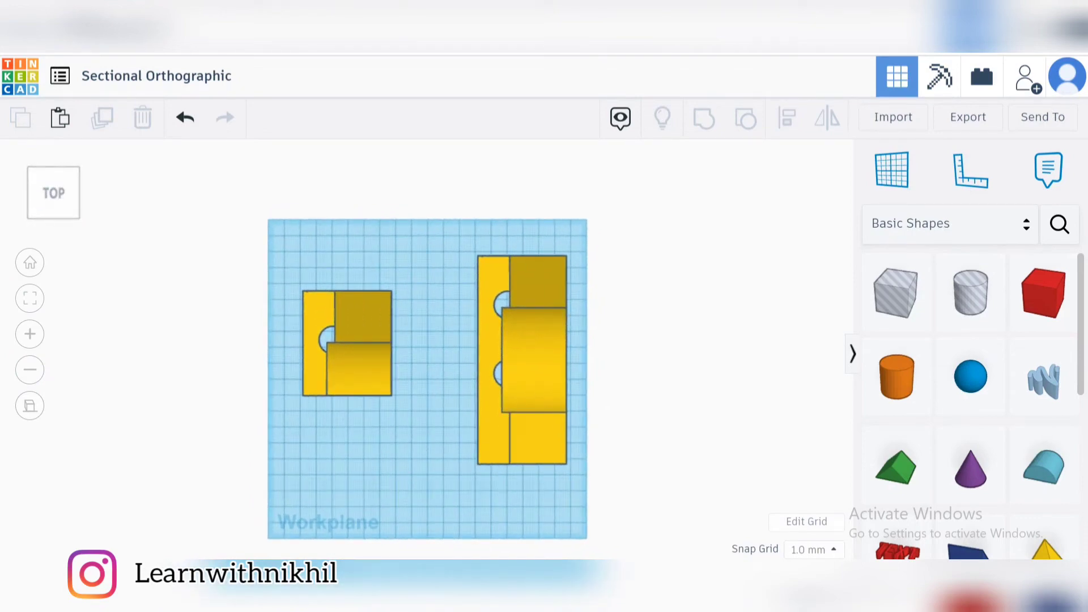
left_click(522, 359)
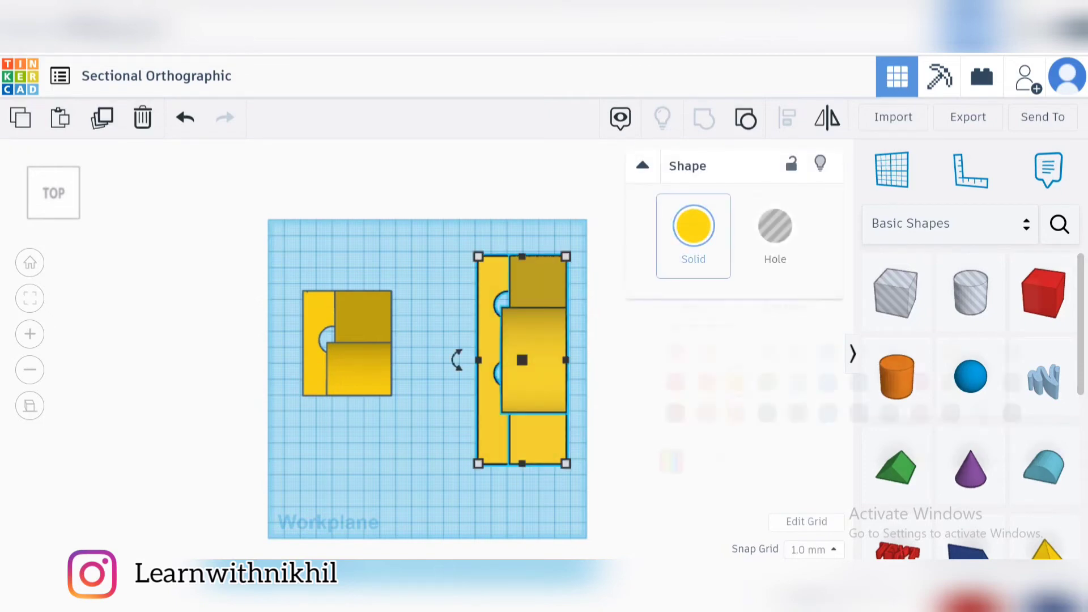
left_click(693, 225)
left_click(951, 461)
key("Escape")
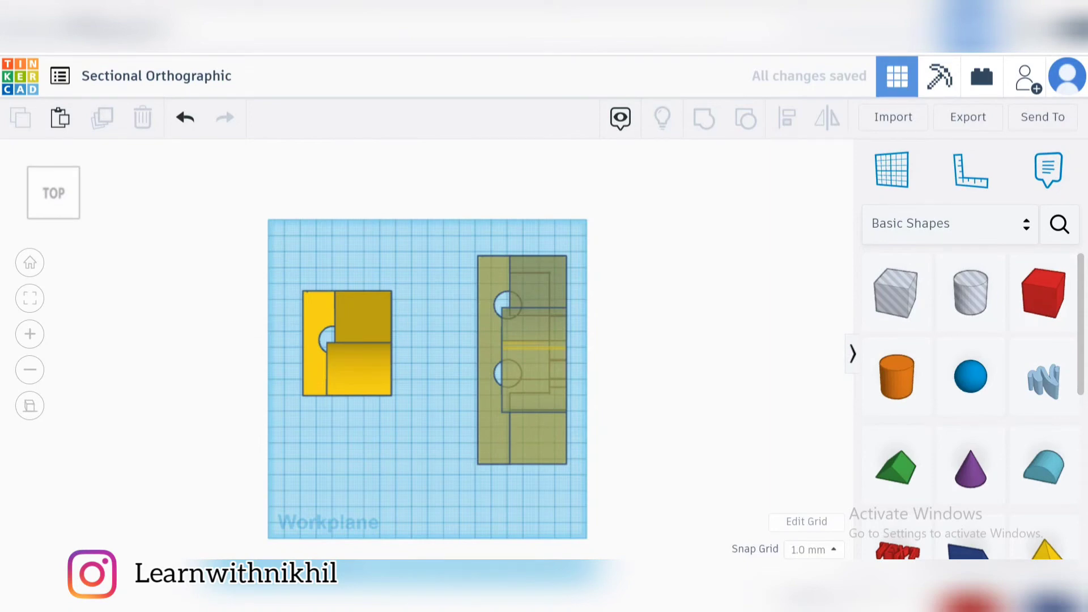
left_click(522, 360)
key("Escape")
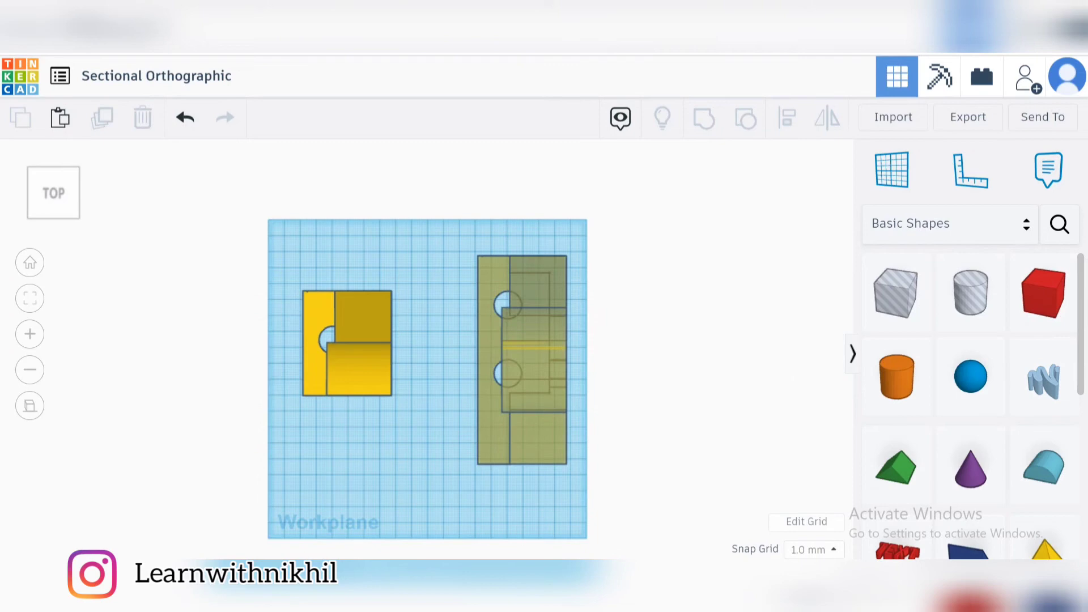
right_click_drag(425, 255, 476, 357)
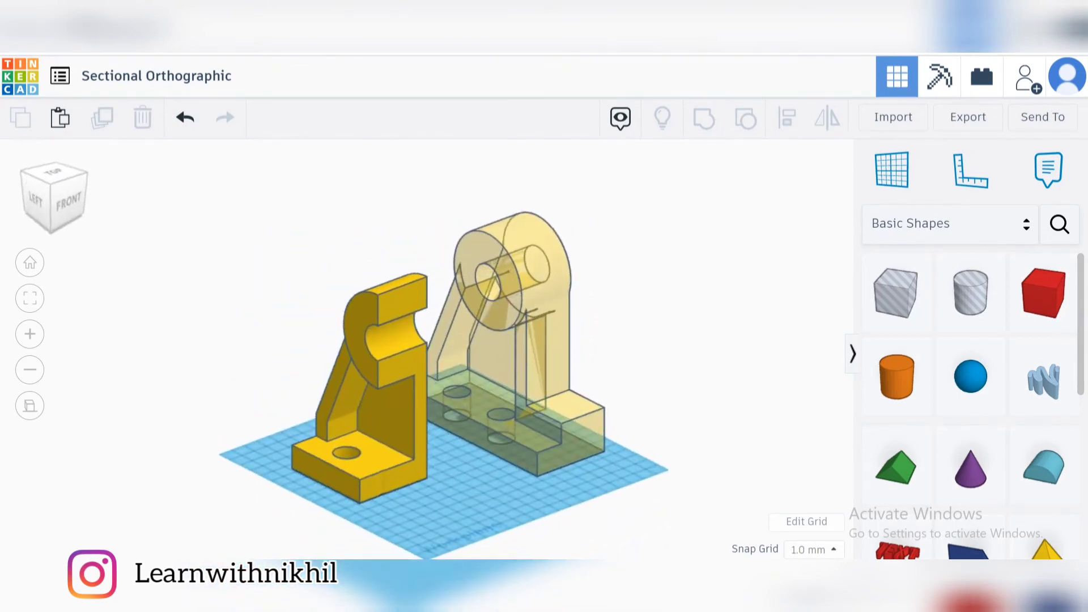
From the left view, untick Transparent on the intact bracket's Solid colour
right_click_drag(544, 340, 477, 340)
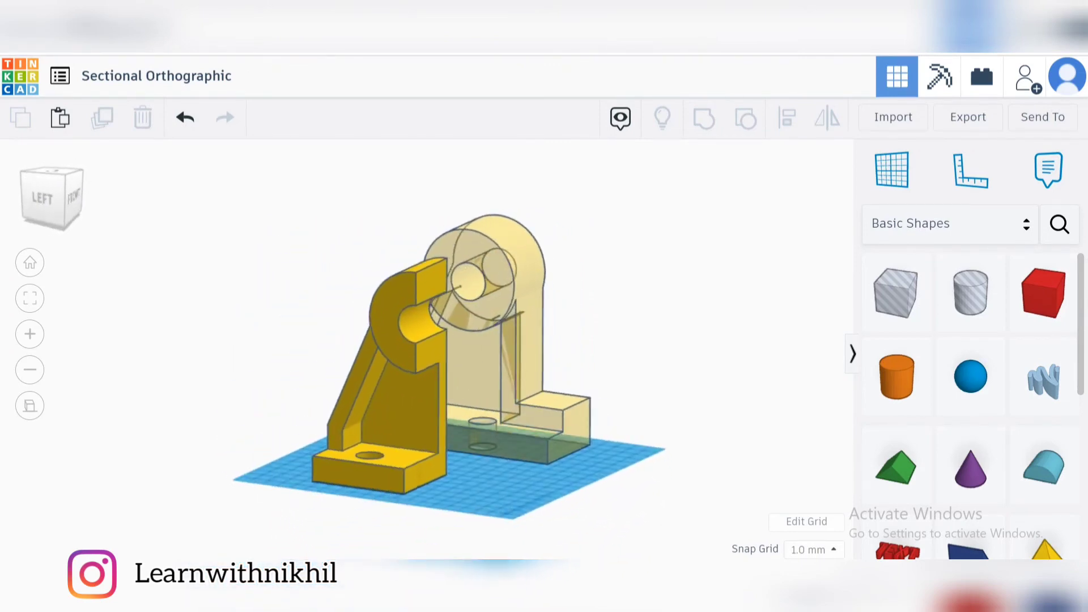
left_click(281, 382)
key("Escape")
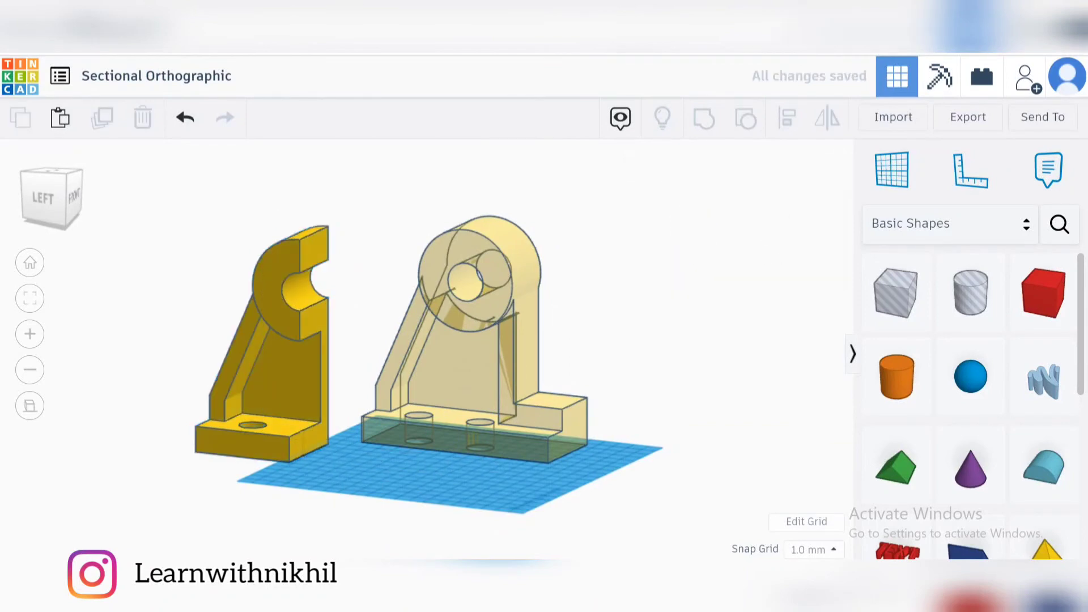
left_click(43, 197)
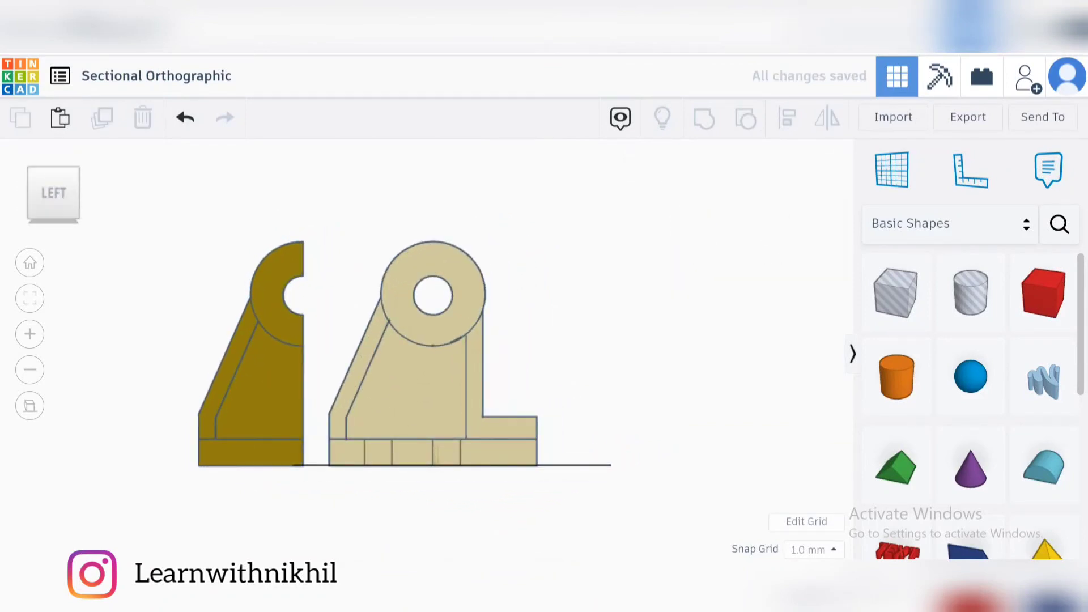
left_click(435, 383)
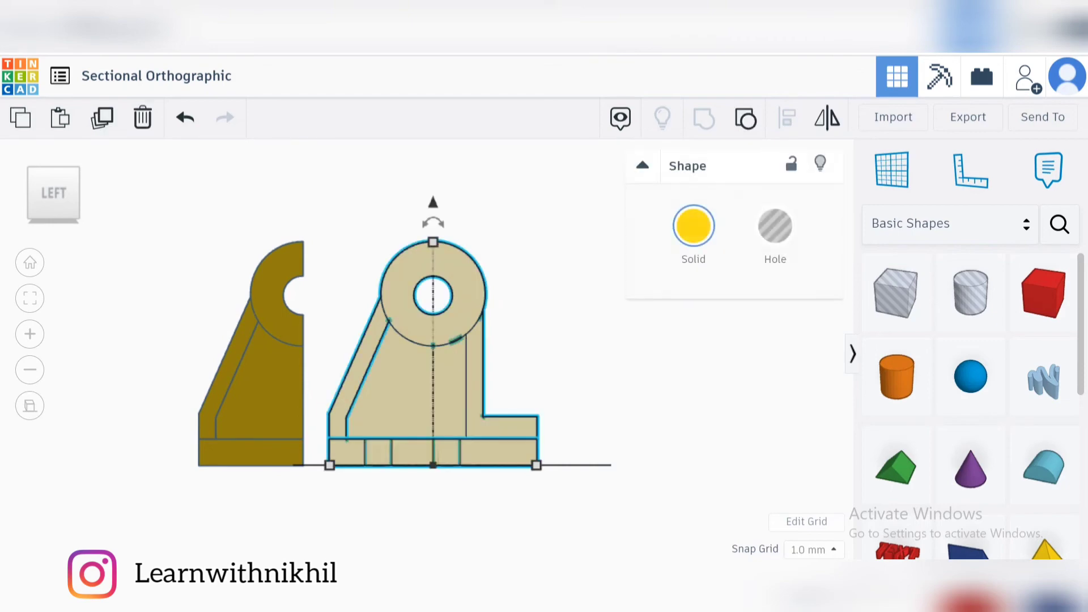
left_click(694, 225)
left_click(951, 461)
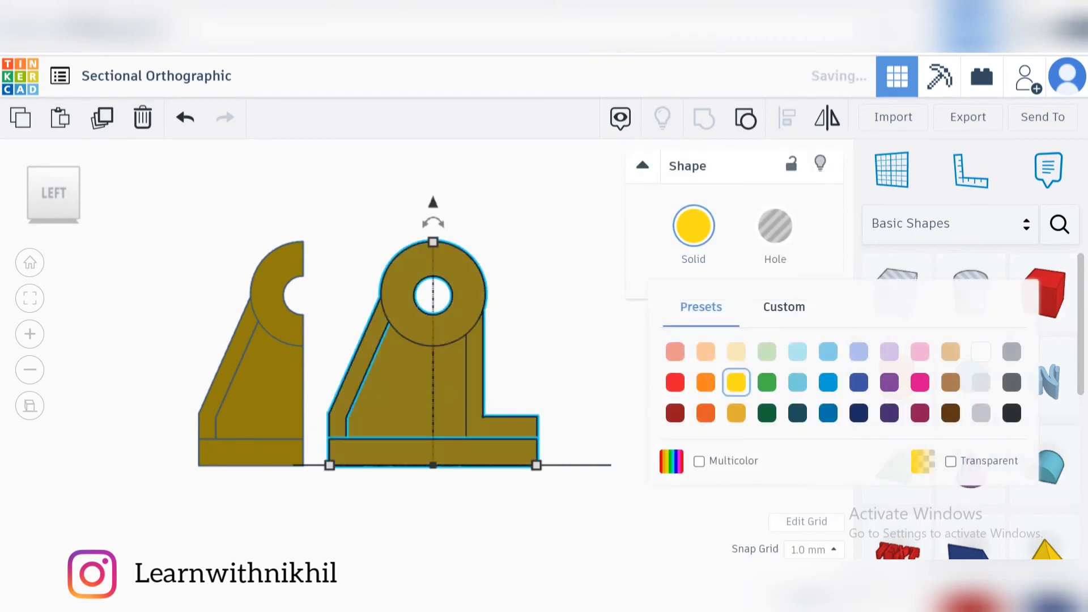
left_click(681, 382)
Switch back to perspective and move the cut half-bracket left and forward of the intact one
mouse_move(511, 340)
right_mouse_down()
mouse_move(425, 255)
mouse_move(510, 306)
right_mouse_up()
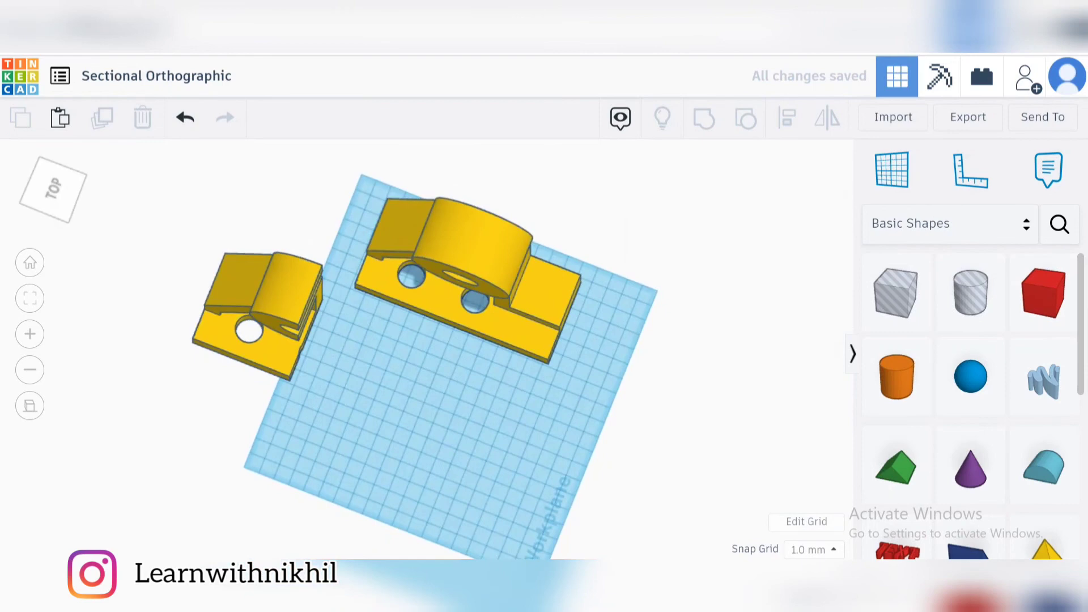
left_click_drag(264, 307, 374, 387)
left_click(723, 425)
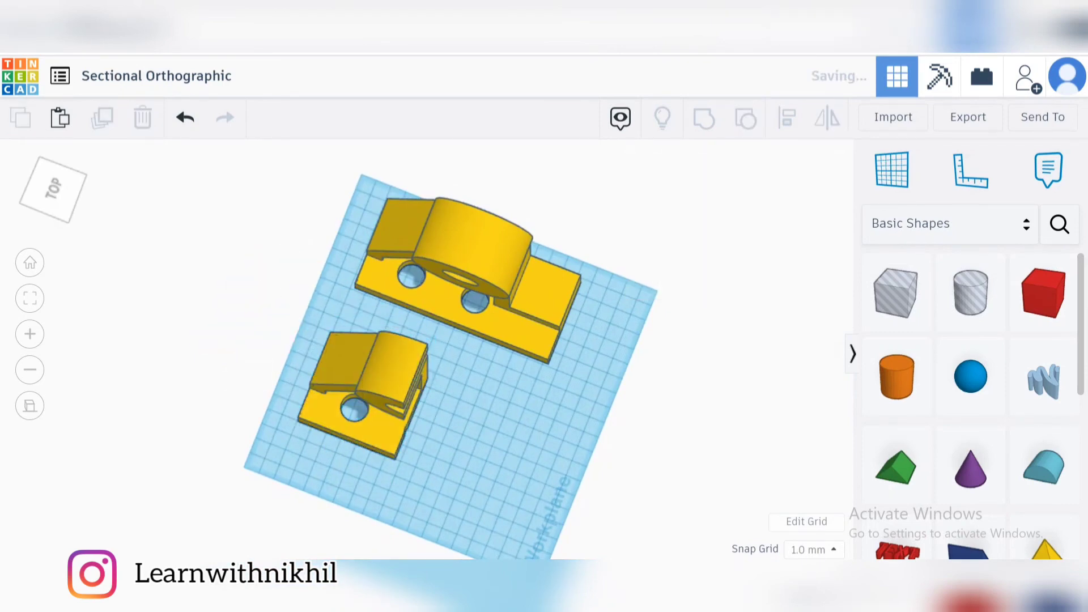
right_click_drag(510, 340, 511, 383)
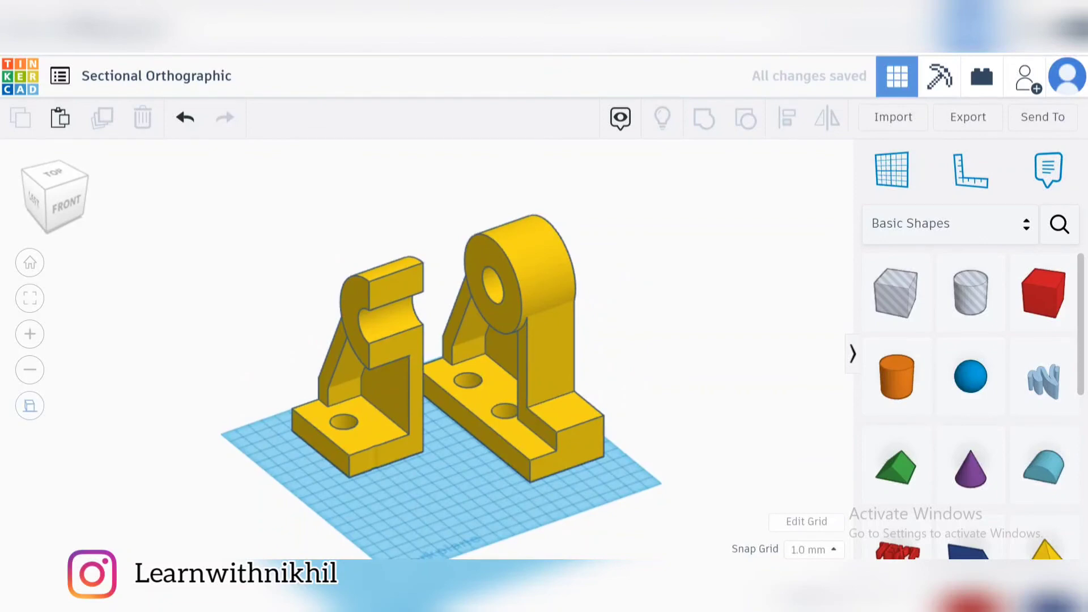
left_click(30, 406)
right_click_drag(511, 340, 511, 382)
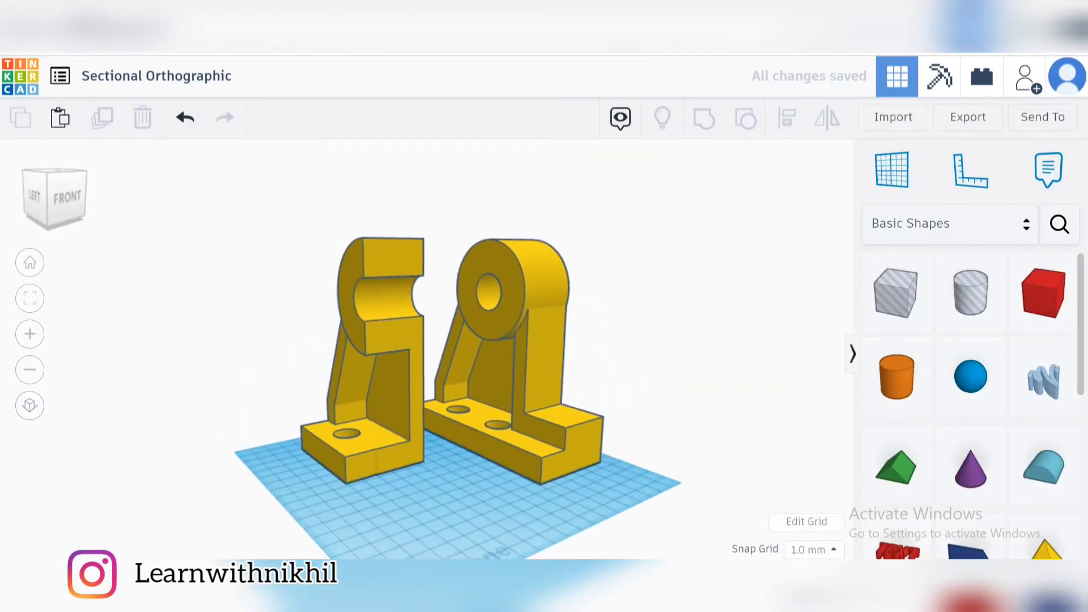
left_click(374, 366)
left_click_drag(374, 383, 349, 408)
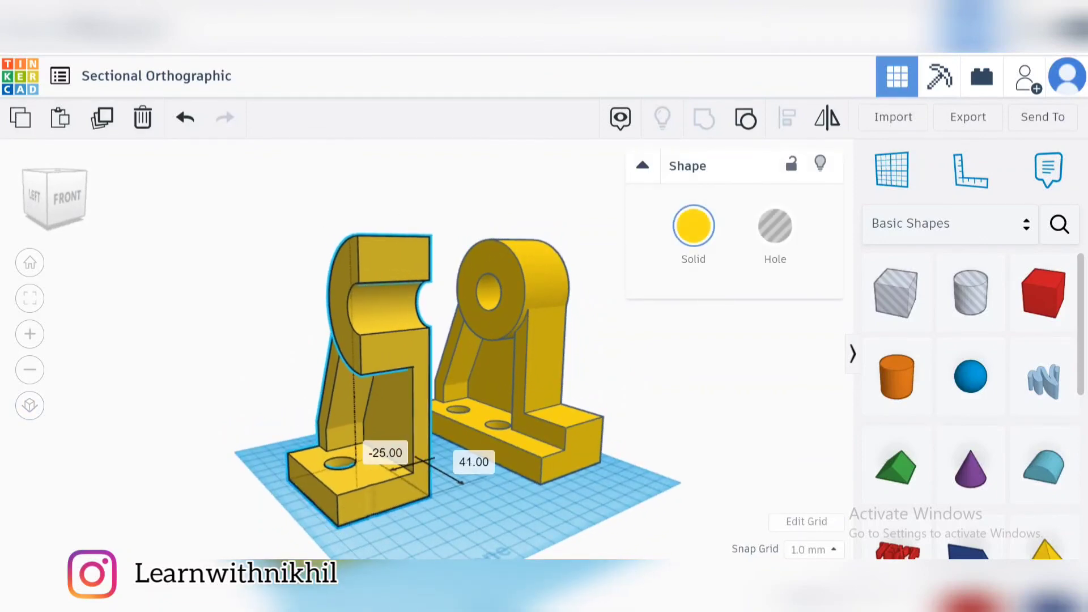
left_click_drag(349, 450, 344, 456)
key("Escape")
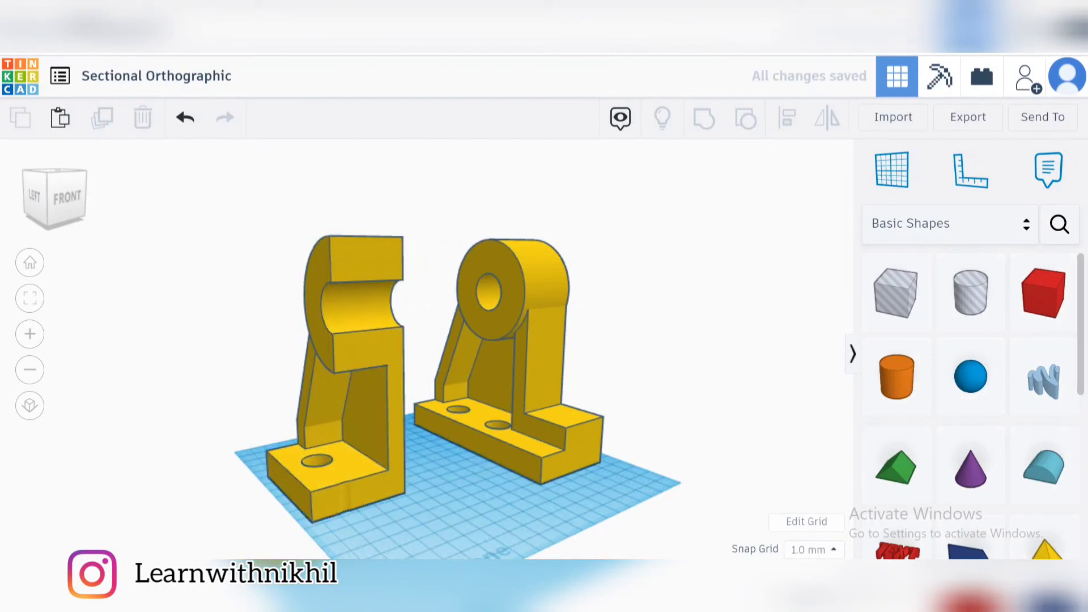
scroll(459, 384, "down", 2)
scroll(460, 383, "down", 2)
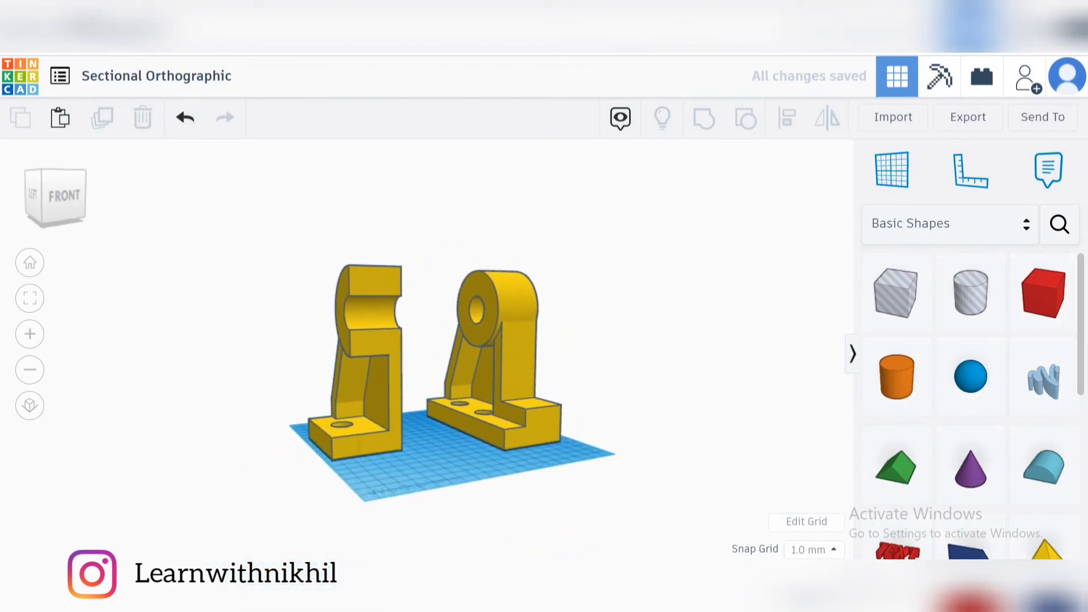